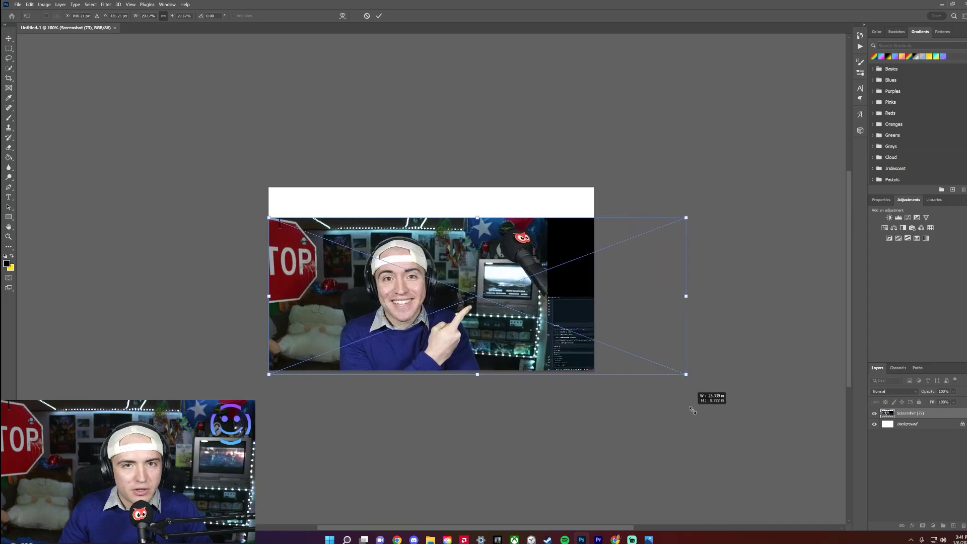
- Position the placed screenshot so the person fills the canvas and select the person with Select Subject
left_click_drag(569, 384, 567, 344)
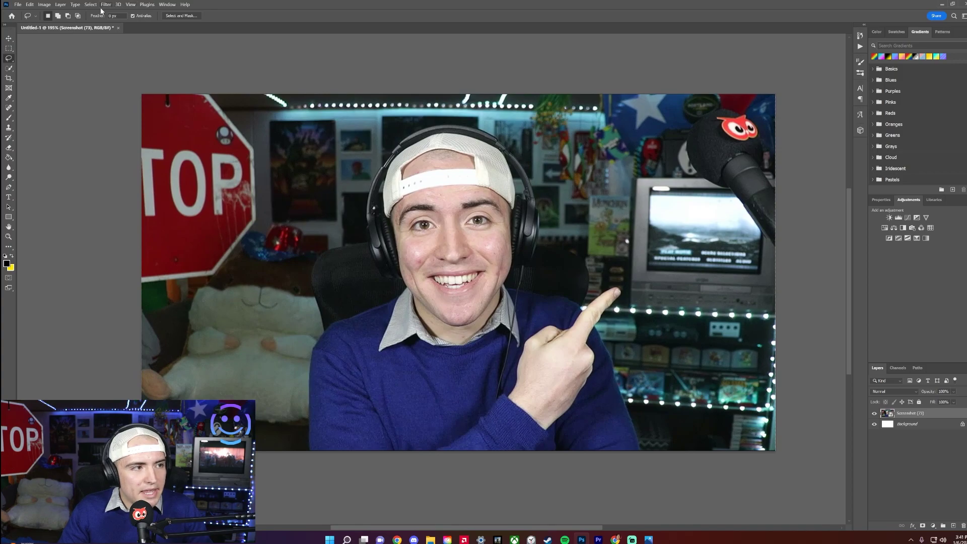
left_click(90, 5)
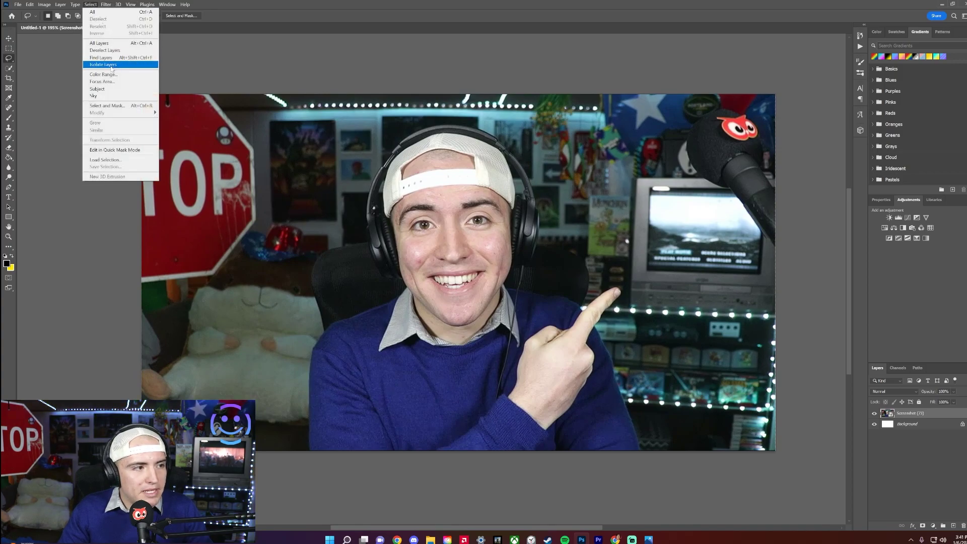
left_click(110, 90)
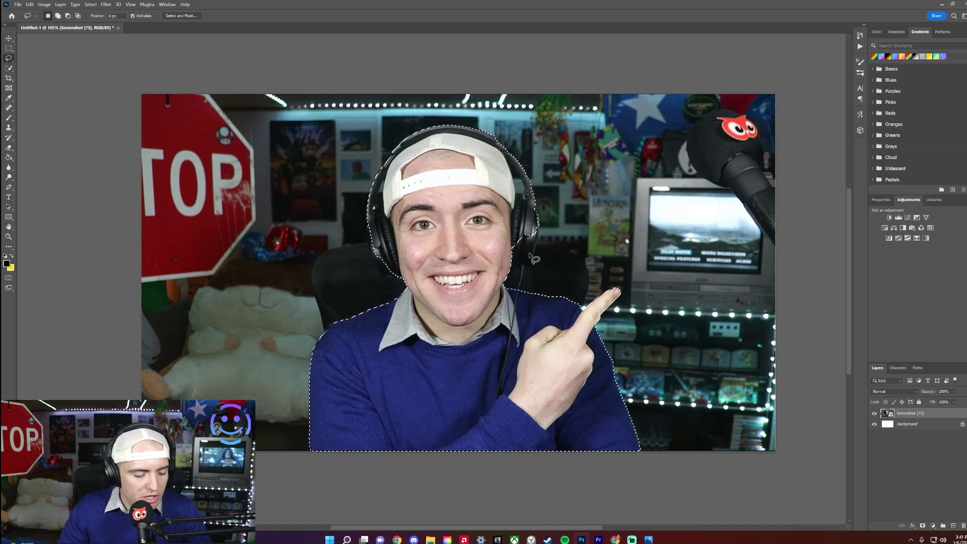
- Add the missed headphone ear cup and its hanging cable to the selection with the Lasso tool
scroll(536, 216, "up", 3)
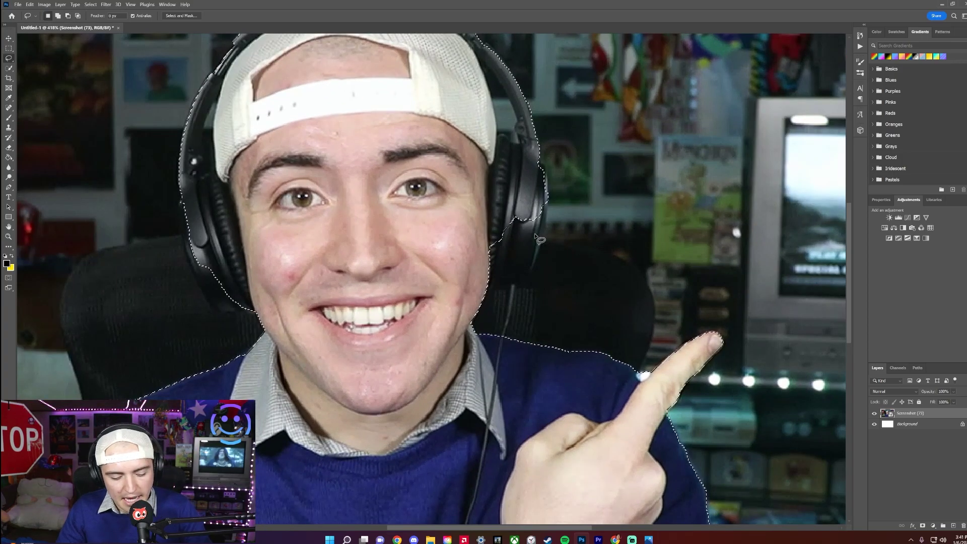
scroll(543, 191, "up", 1)
mouse_move(630, 335)
left_mouse_down()
mouse_move(650, 266)
mouse_move(644, 338)
mouse_move(629, 337)
left_mouse_up()
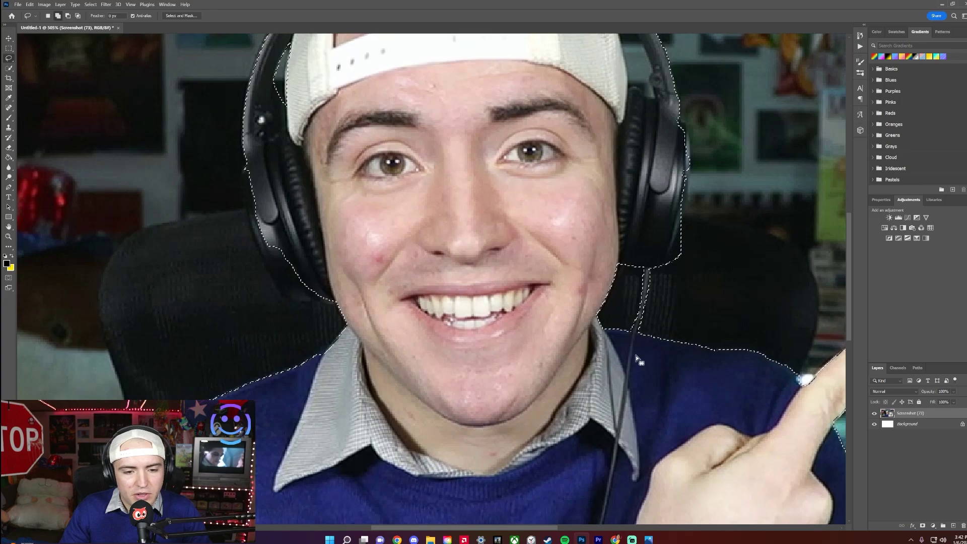
scroll(640, 363, "down", 2)
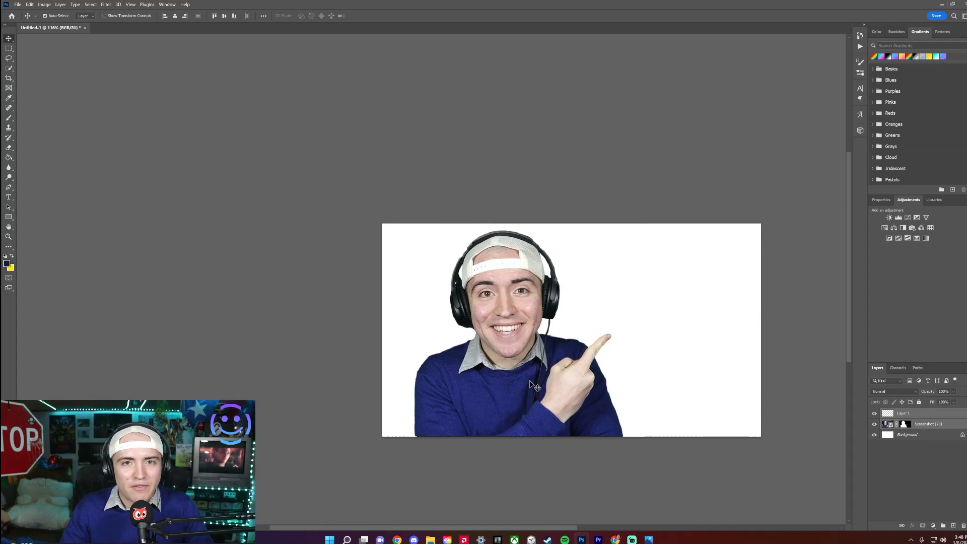
- Move the cut-out person to the right half of the canvas and flip them horizontally, pointing toward the empty left half
left_click_drag(530, 383, 649, 396)
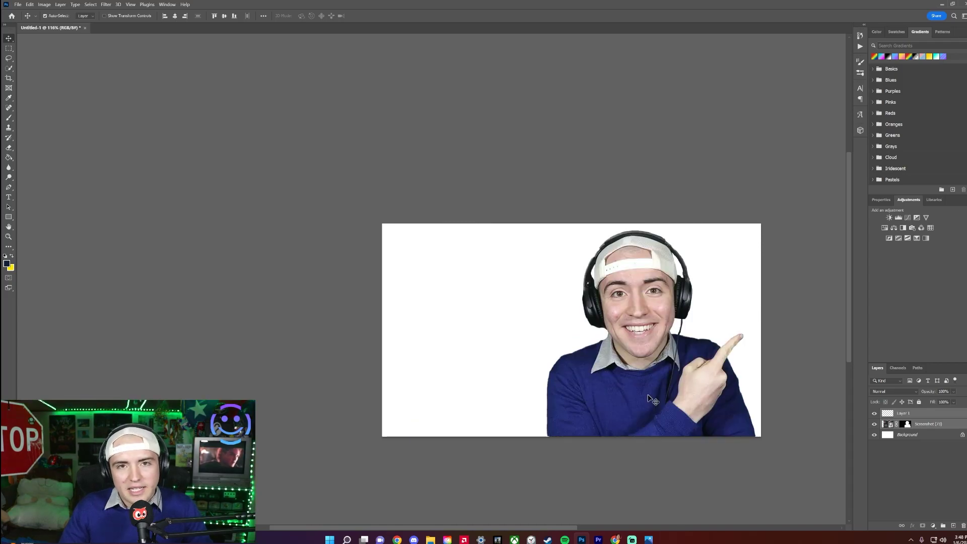
key("ctrl+t")
right_click(649, 379)
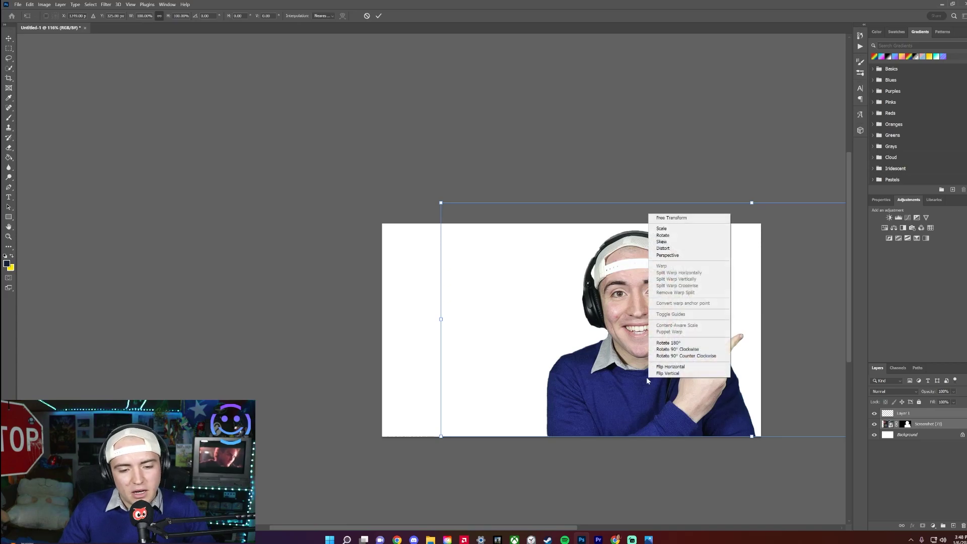
left_click(672, 366)
left_click_drag(756, 368, 576, 385)
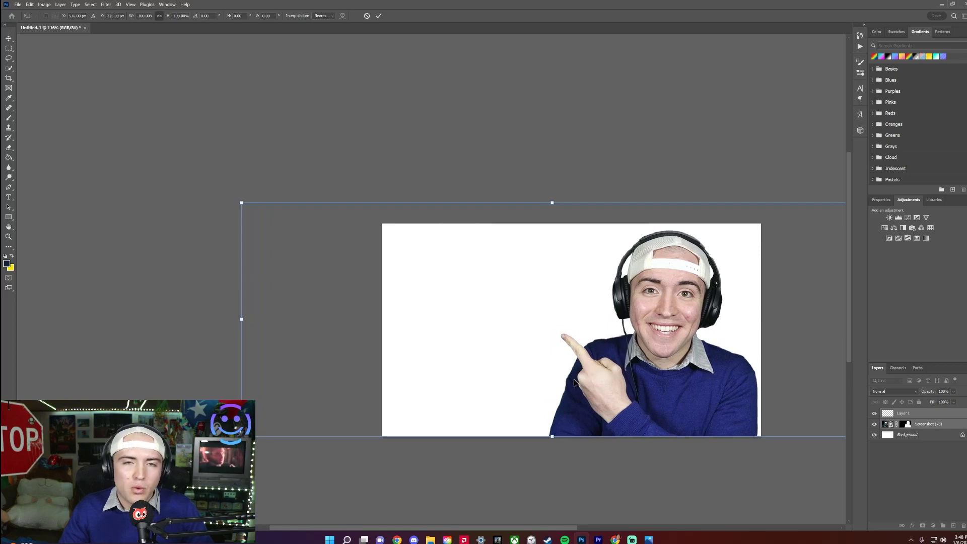
left_click(379, 16)
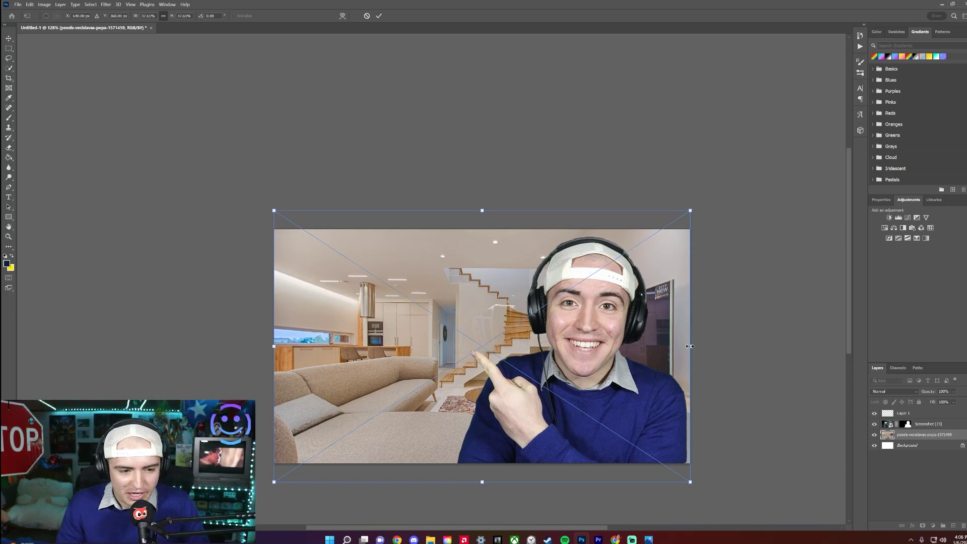
- Commit the placed living-room photo behind the person and soften it with a Gaussian Blur
key("Return")
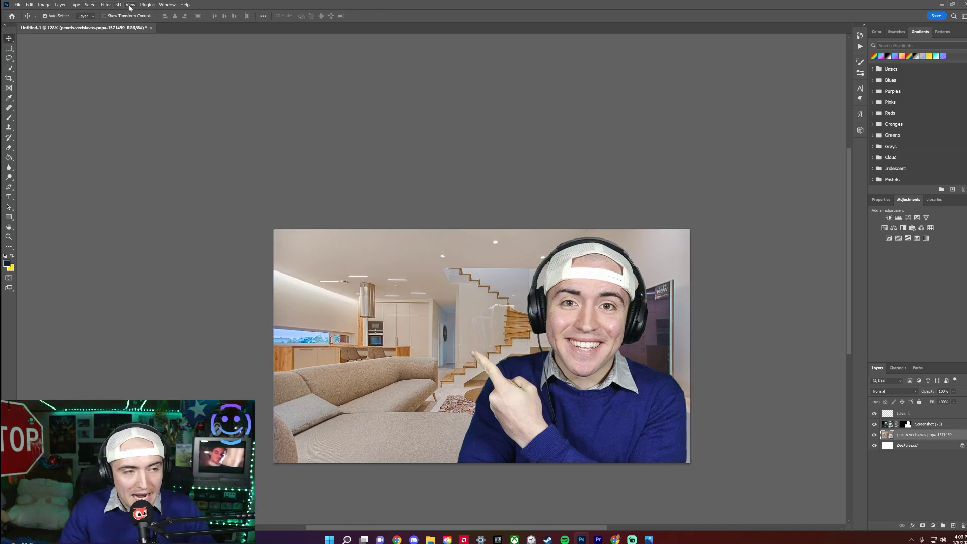
left_click(106, 5)
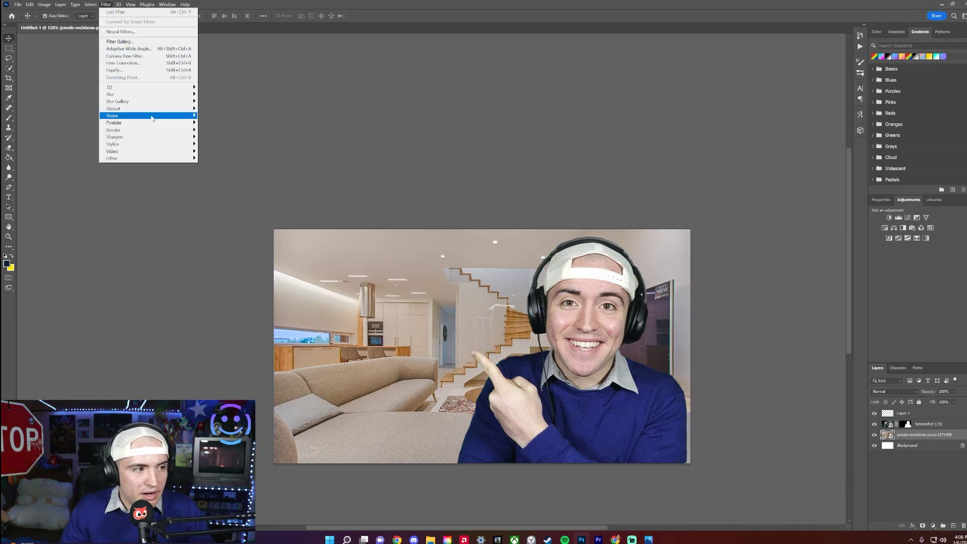
mouse_move(151, 95)
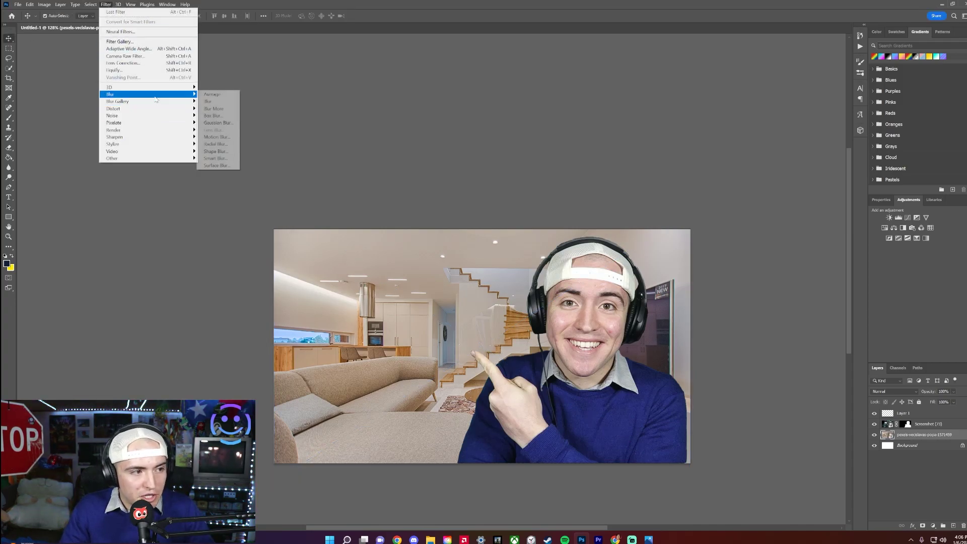
left_click(224, 122)
left_click_drag(627, 240, 619, 240)
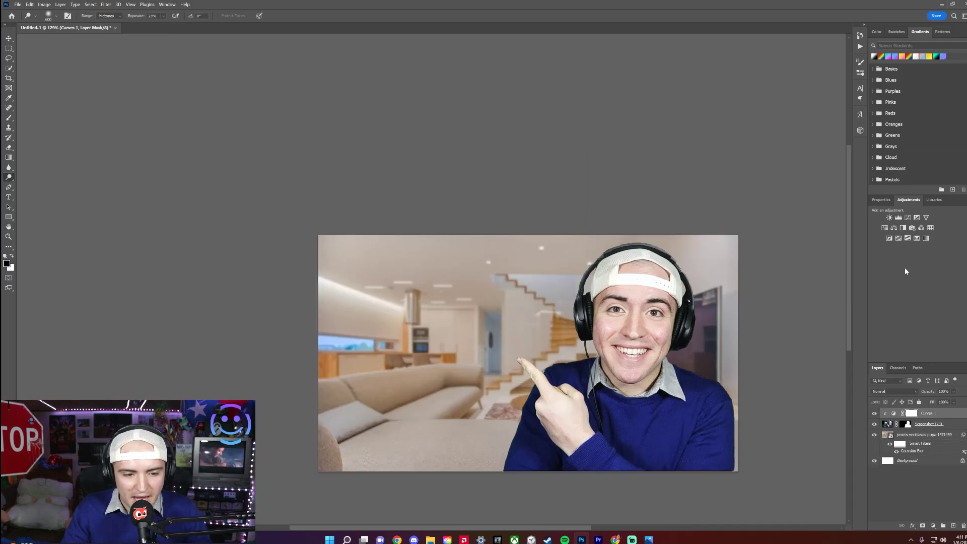
- Add a second Curves adjustment layer and, above it, a Brightness/Contrast adjustment with brightness -4 and slightly raised contrast
left_click(908, 218)
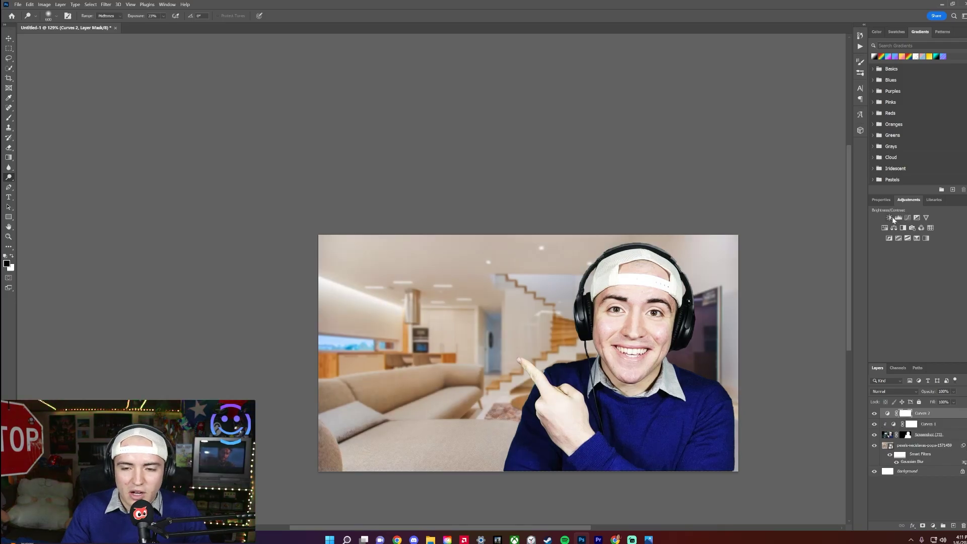
left_click(892, 217)
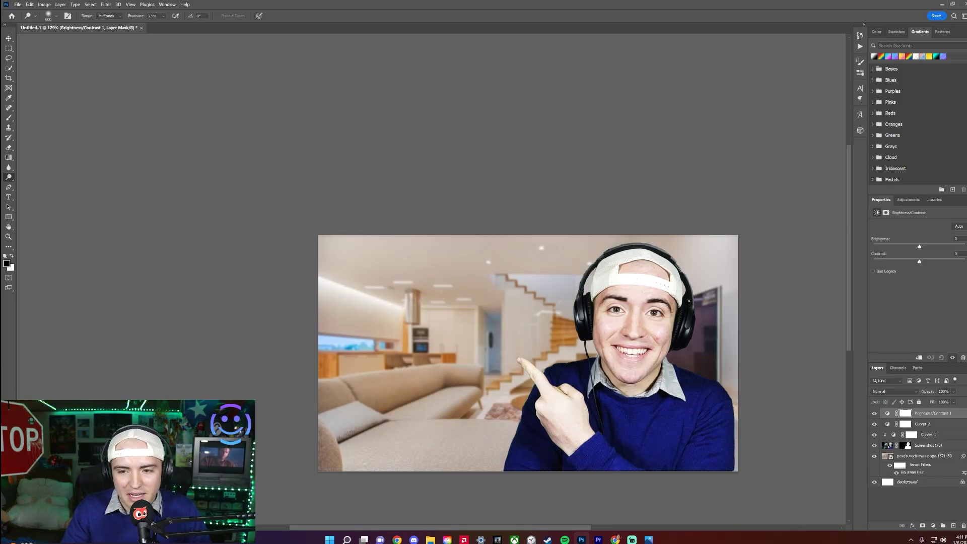
left_click_drag(951, 257, 954, 258)
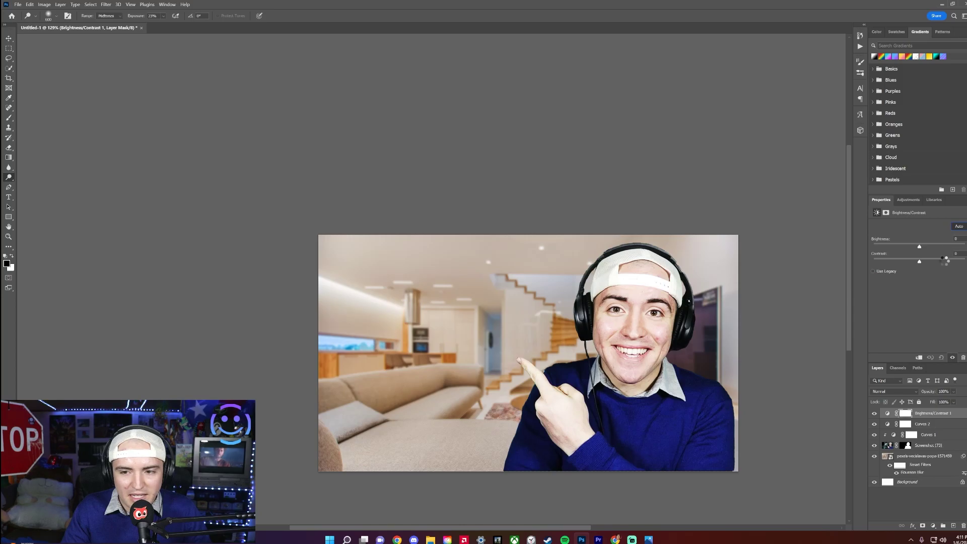
- Add a Hue/Saturation adjustment with slightly raised saturation and clip it, Brightness/Contrast and the second Curves layer to the cut-out person
left_click(909, 200)
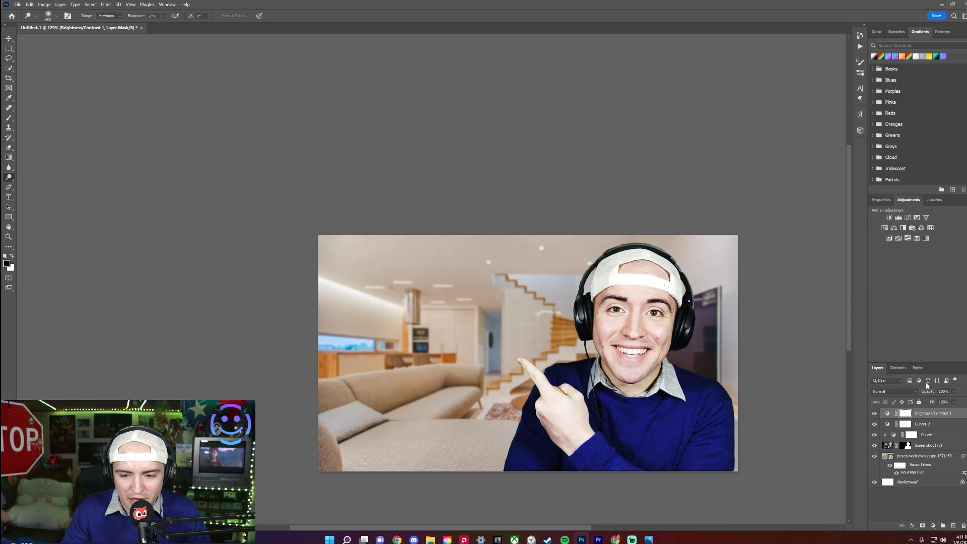
left_click(923, 423)
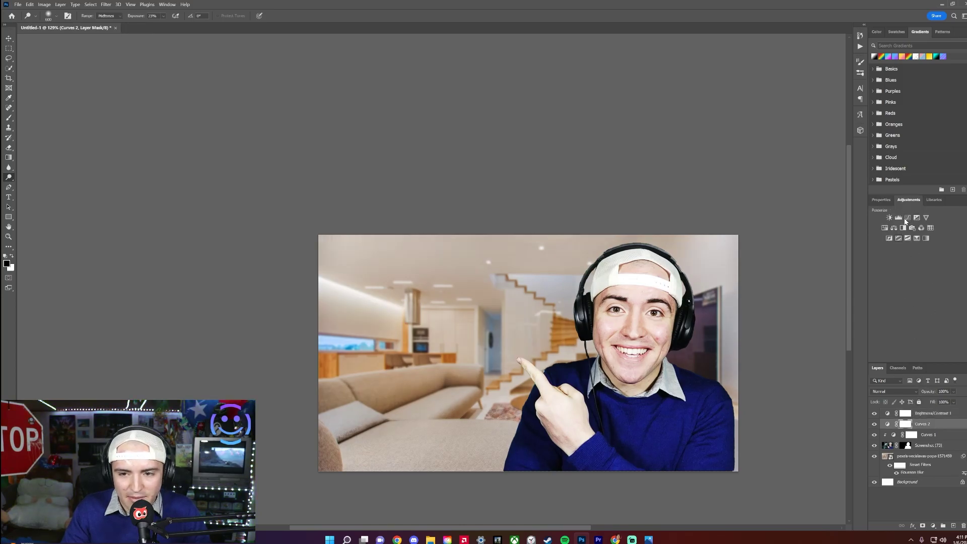
left_click(885, 228)
left_click(919, 357)
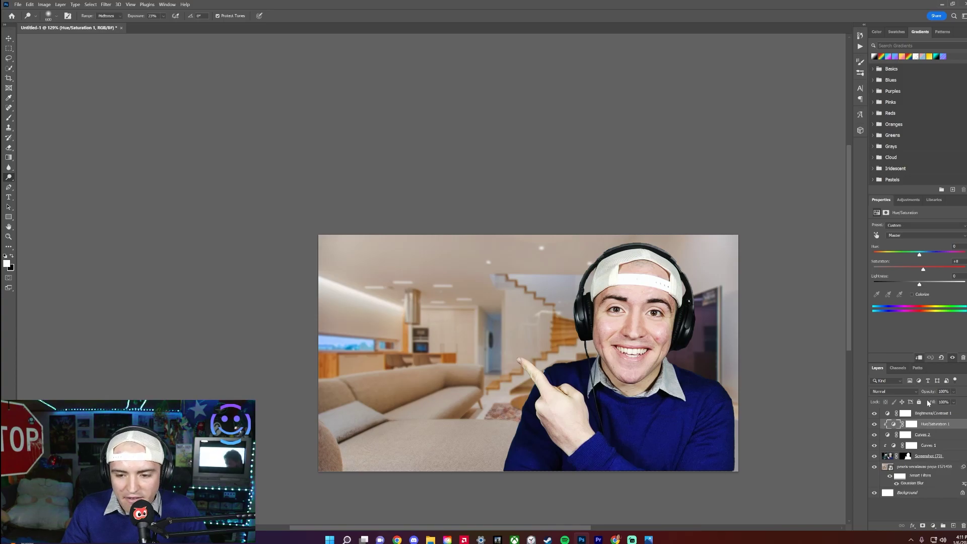
left_click(933, 419, "alt")
left_click(906, 434)
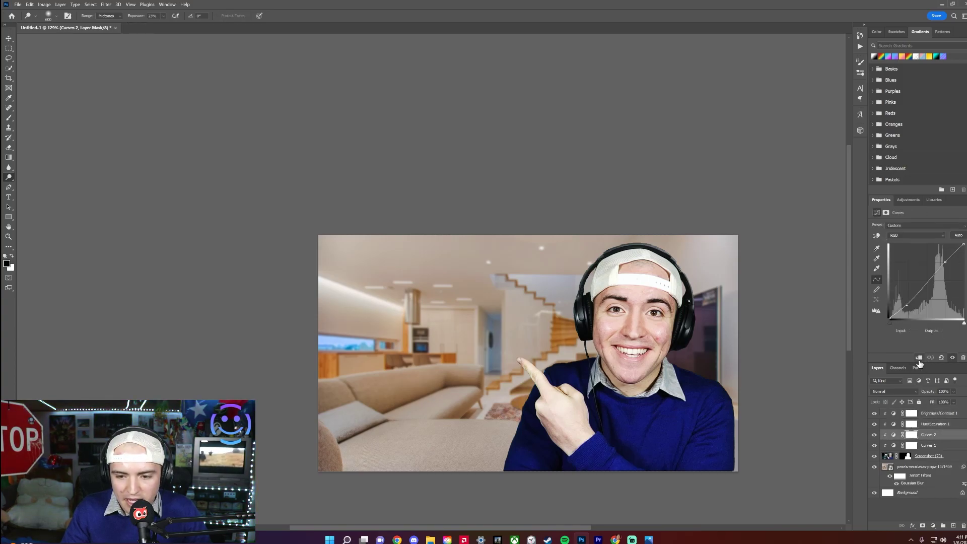
- Compare the person with and without the four clipped adjustment layers by toggling their visibility off and back on
left_click(927, 414)
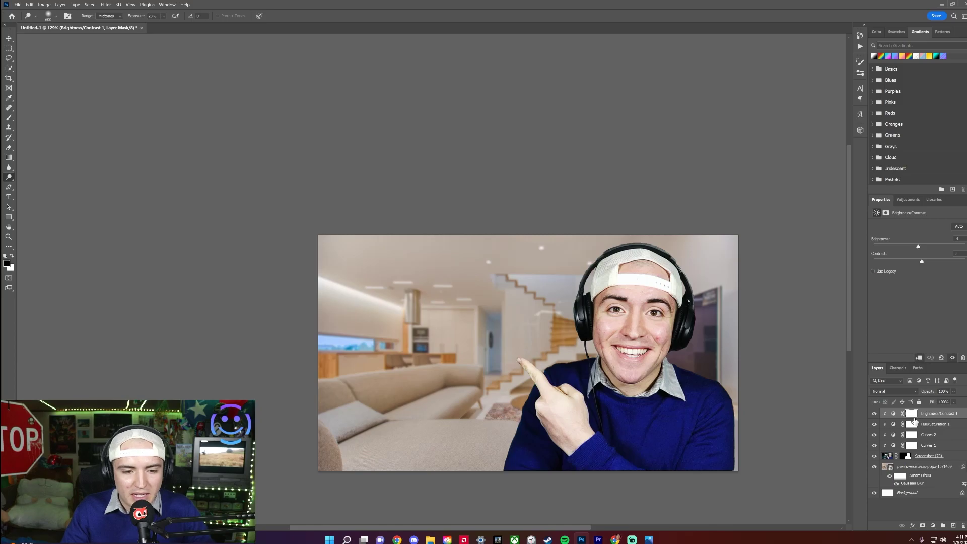
left_click_drag(875, 446, 871, 412)
key("ctrl+z")
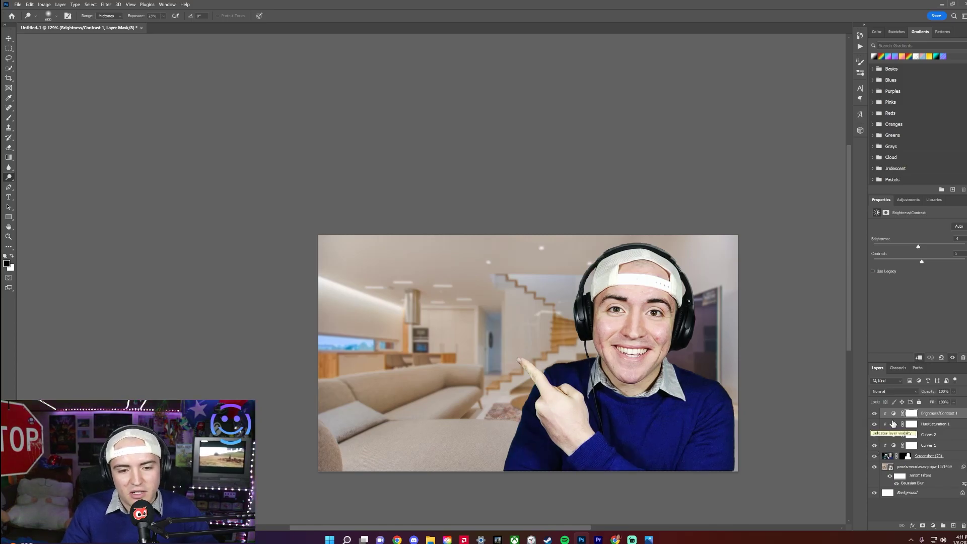
- Create a new layer above the adjustments and remove the blemishes on both cheeks with a small Spot Healing Brush
key("ctrl+shift+alt+n")
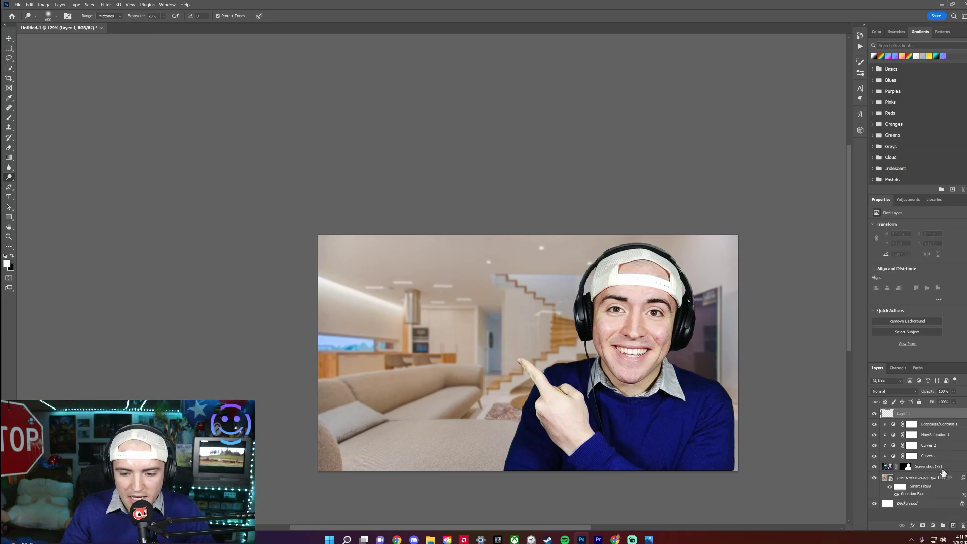
scroll(626, 357, "up", 3)
key("bracketleft")
key("bracketleft")
key("bracketleft")
key("bracketleft")
key("bracketleft")
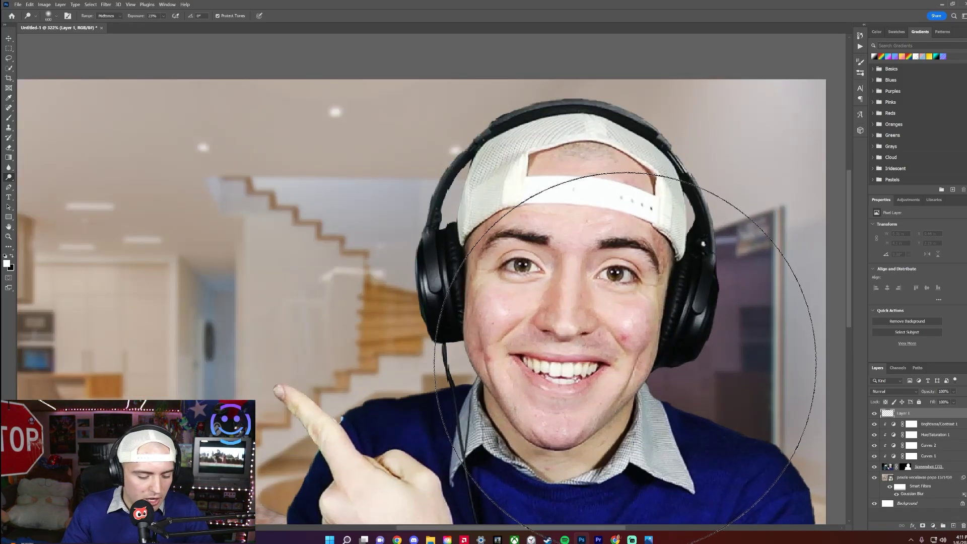
key("j")
key("bracketleft")
left_click(626, 336)
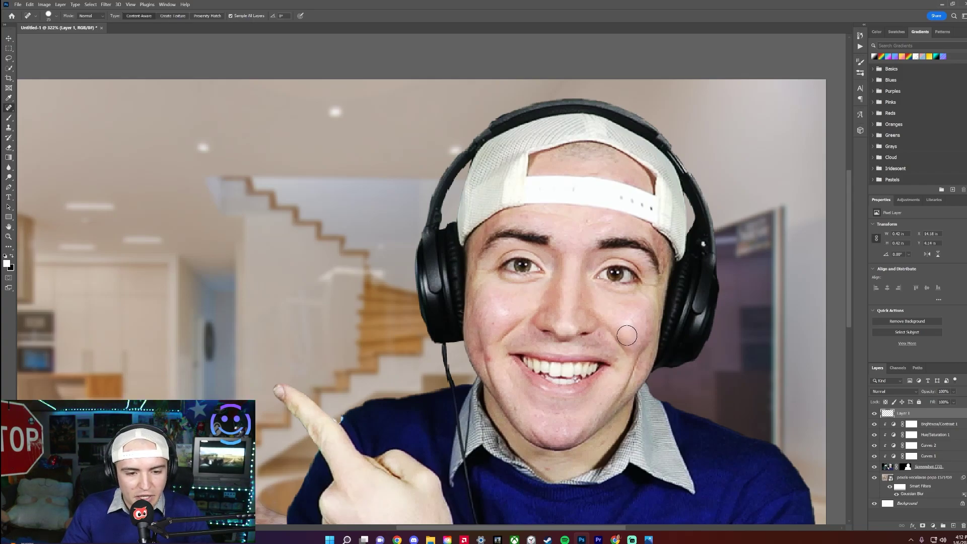
left_click(494, 359)
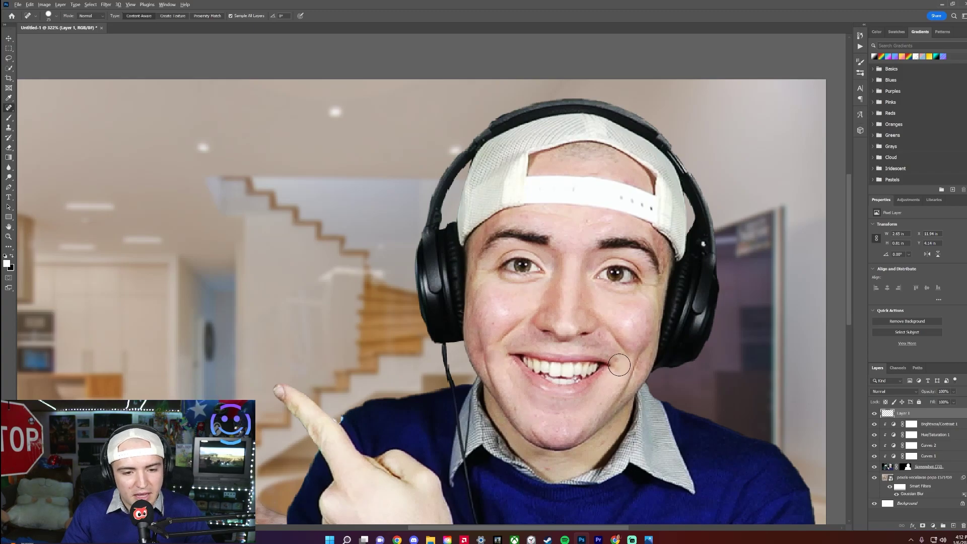
scroll(620, 365, "up", 2)
left_click(618, 301)
- Even out the shiny skin on the cheeks and forehead with a low-opacity Clone Stamp, sampling nearby skin
key("s")
left_click(634, 316, "alt")
left_click_drag(639, 304, 630, 320)
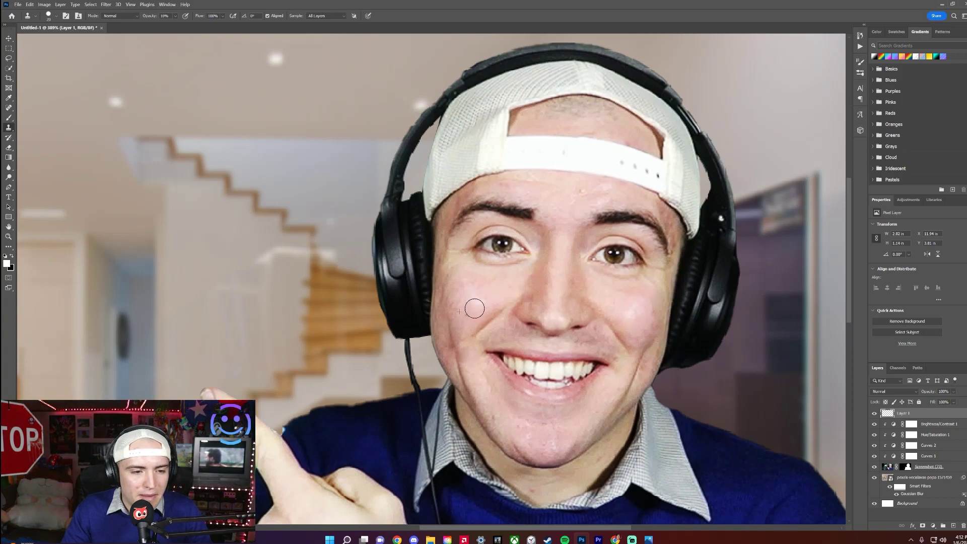
left_click_drag(475, 308, 477, 292)
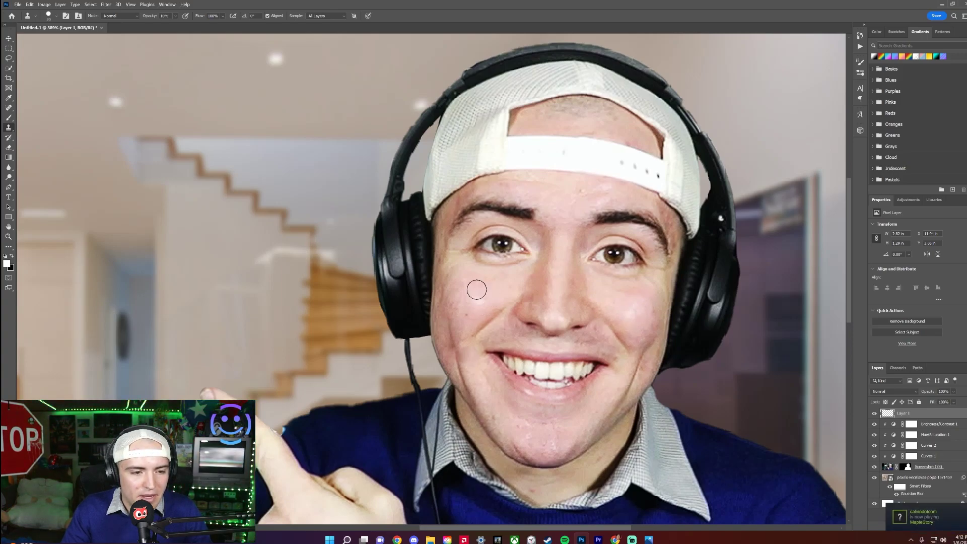
left_click(569, 216, "alt")
left_click_drag(605, 185, 593, 200)
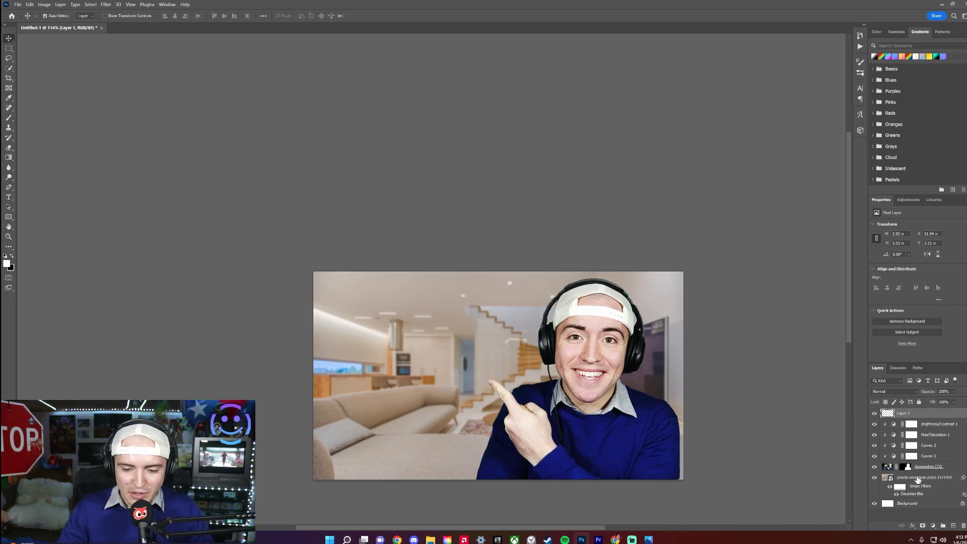
- Duplicate all layers from the living-room photo up to the retouching layer and merge the copies into one layer
left_click(925, 479)
left_click(912, 416, "shift")
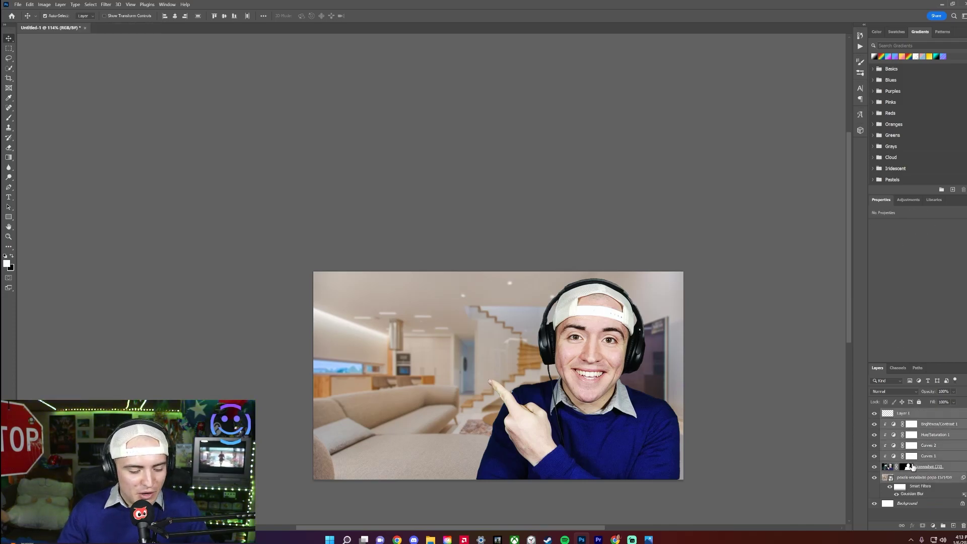
key("ctrl+j")
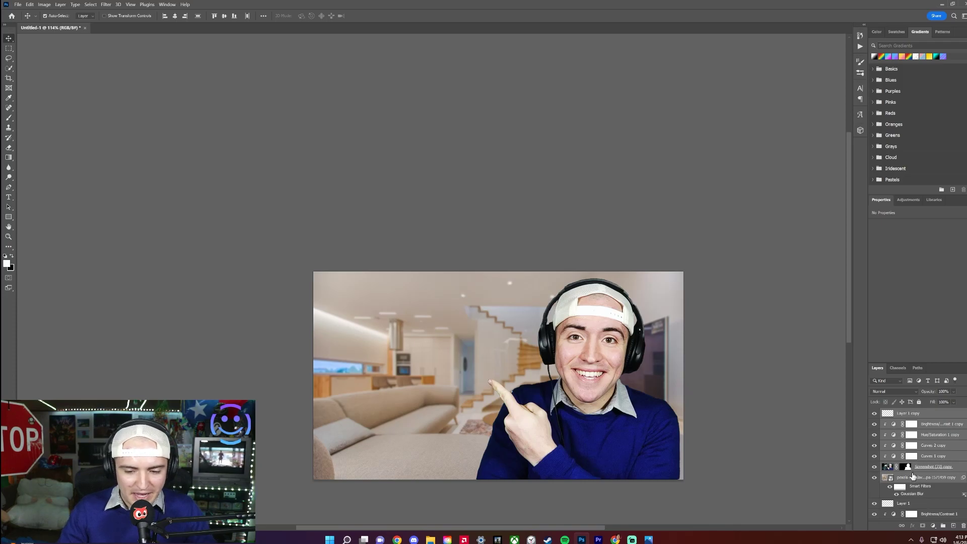
right_click(911, 483)
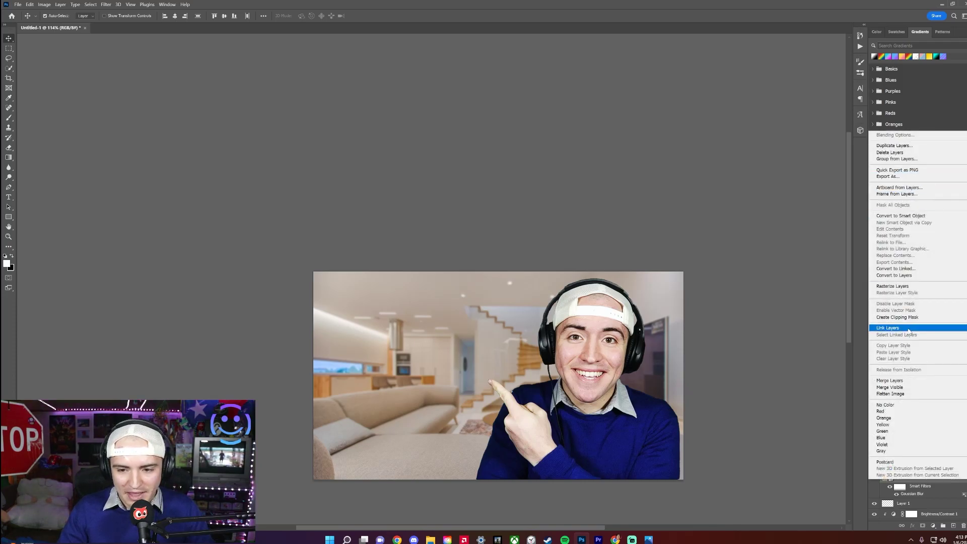
left_click(910, 381)
- Scale the merged copy down and place it in the upper-left area of the picture, above the pointing finger
key("ctrl+t")
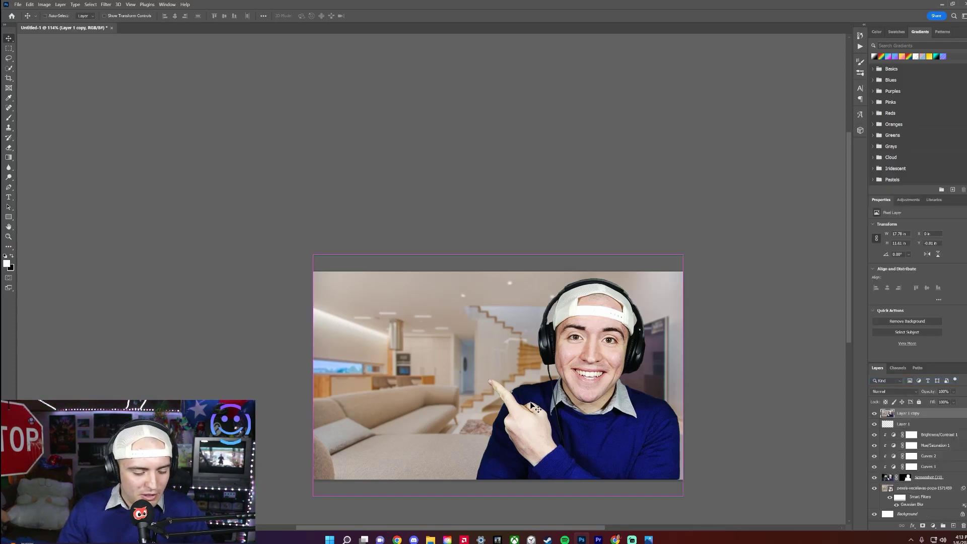
left_click_drag(682, 498, 449, 343)
left_click_drag(400, 309, 416, 351)
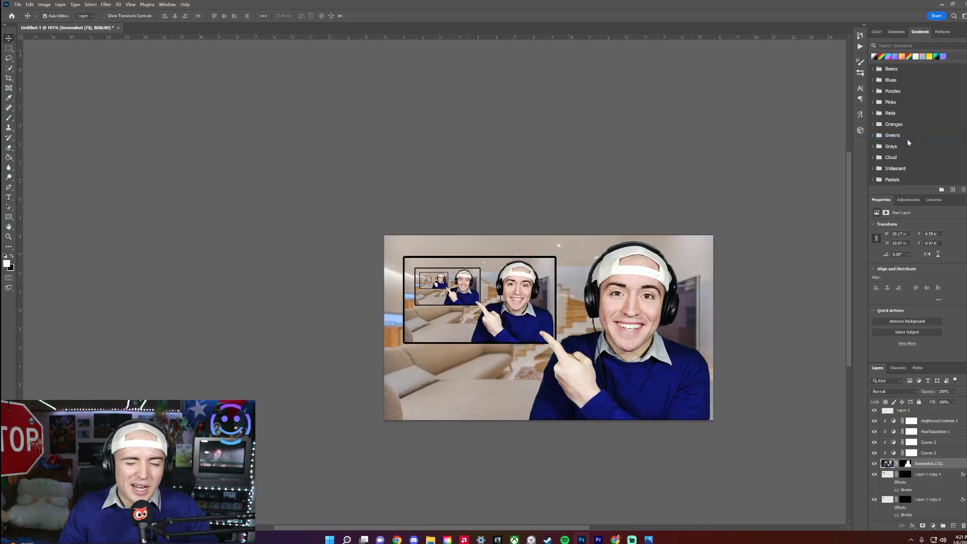
- Add a black Multiply drop shadow to the cut-out person's layer and increase the shadow size
double_click(928, 463)
left_click(703, 441)
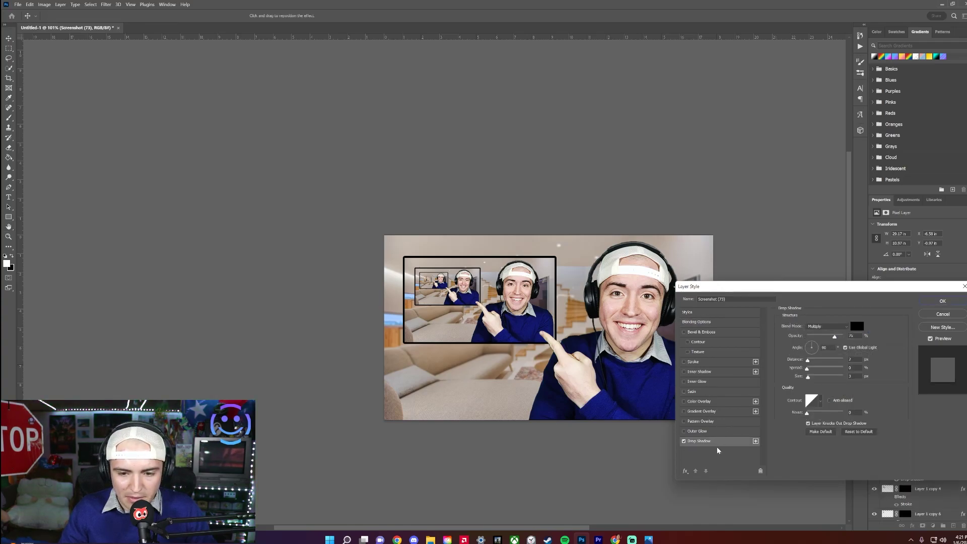
left_click_drag(818, 287, 773, 50)
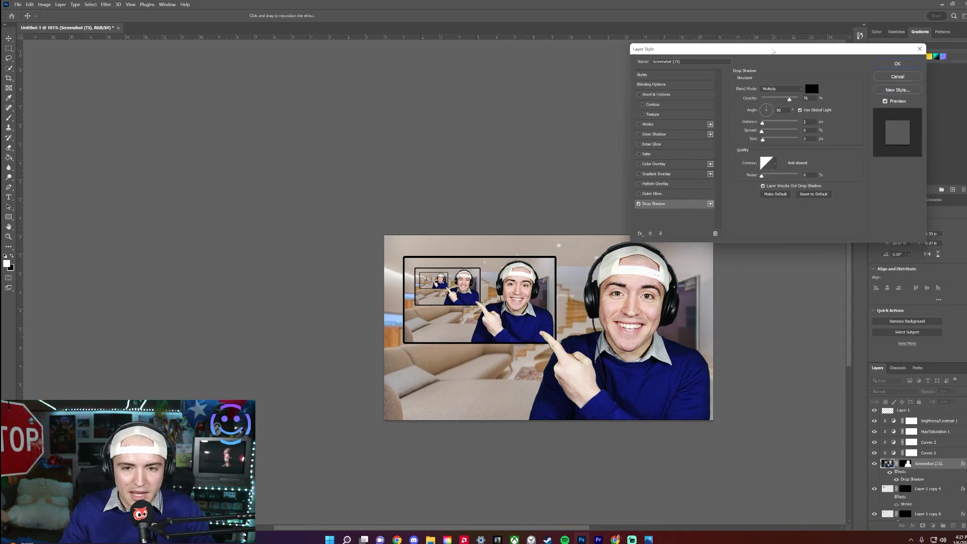
mouse_move(763, 141)
left_mouse_down()
mouse_move(818, 147)
mouse_move(772, 150)
left_mouse_up()
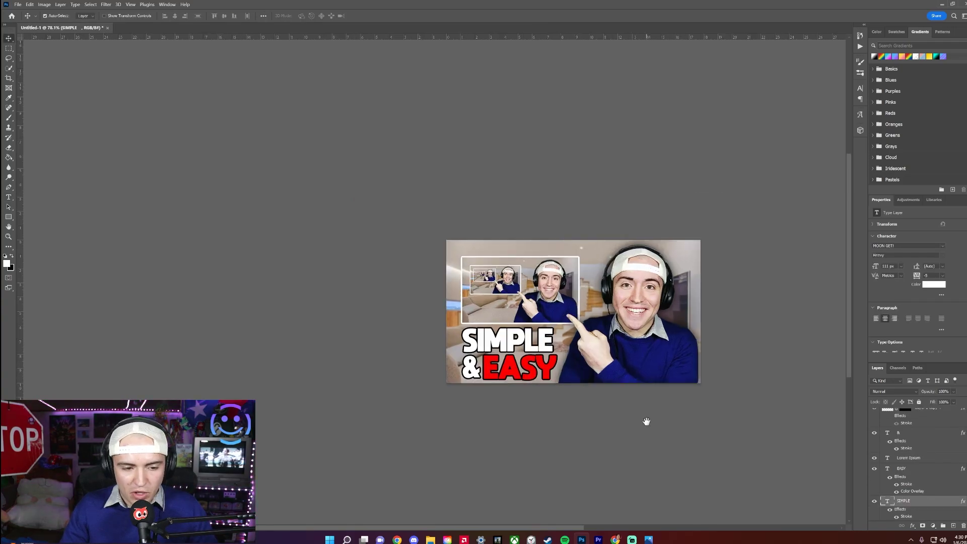
left_click_drag(647, 421, 637, 407)
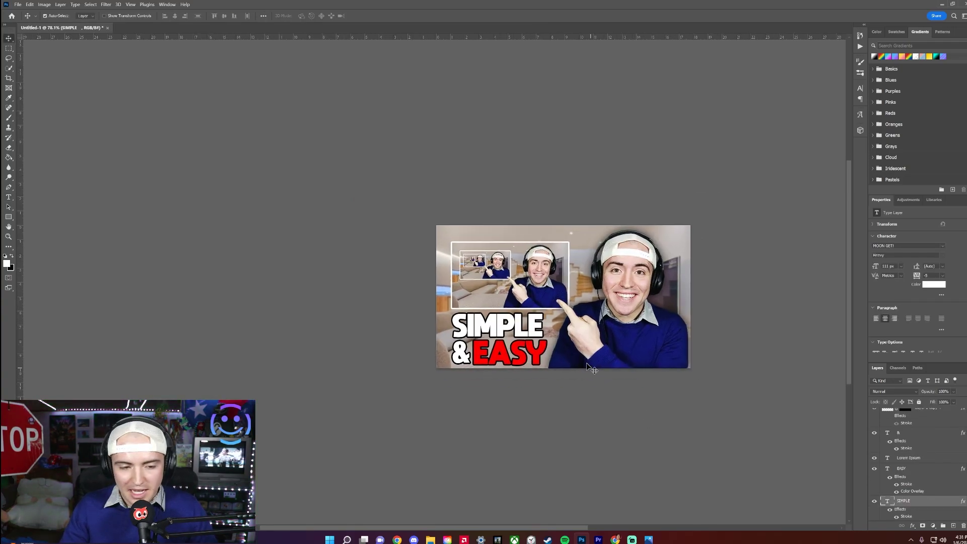
scroll(582, 364, "up", 2)
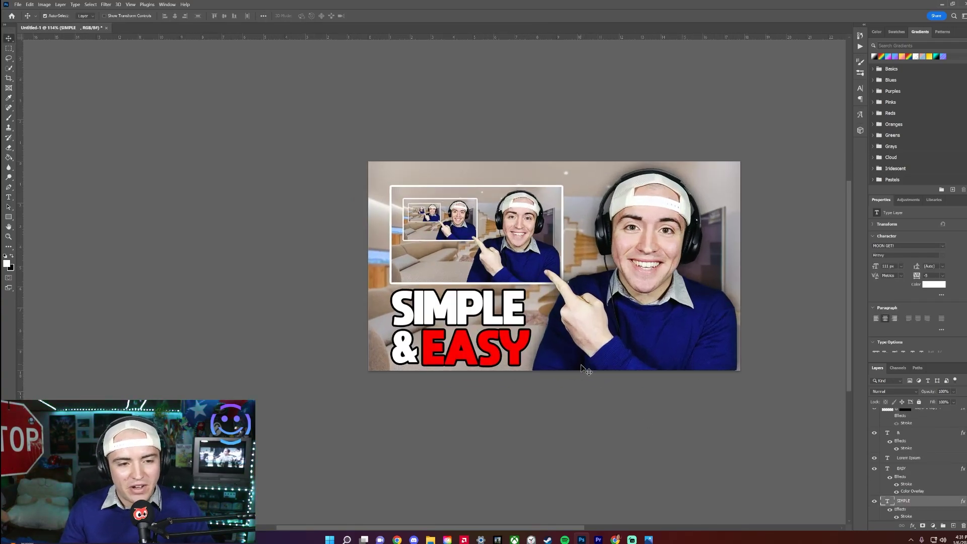